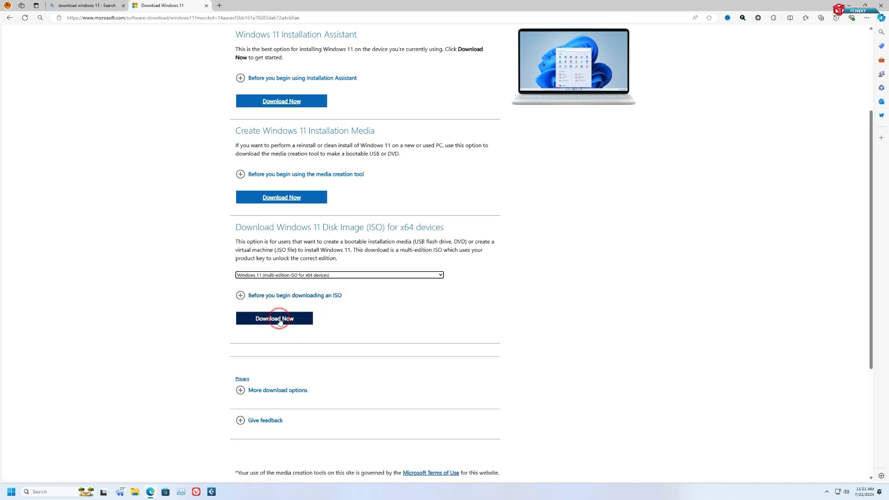
- Request the Windows 11 multi-edition ISO for x64 devices and confirm English (United States) as the product language
click(279, 320)
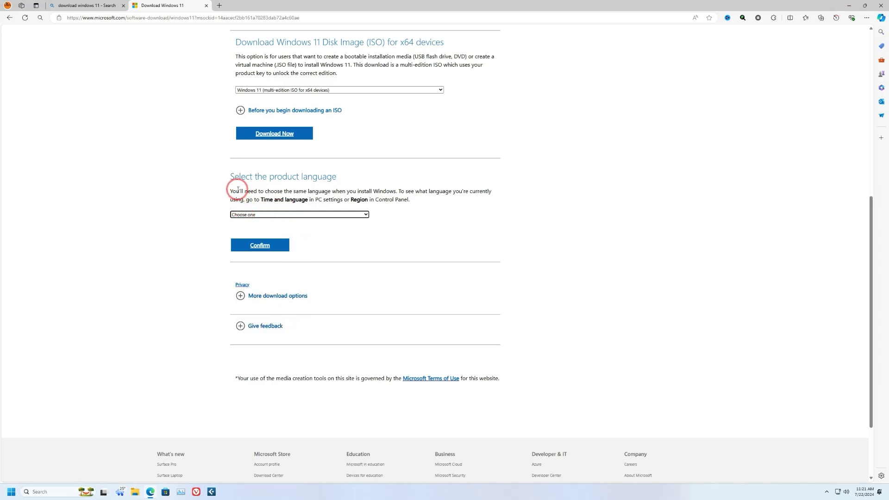
click(306, 216)
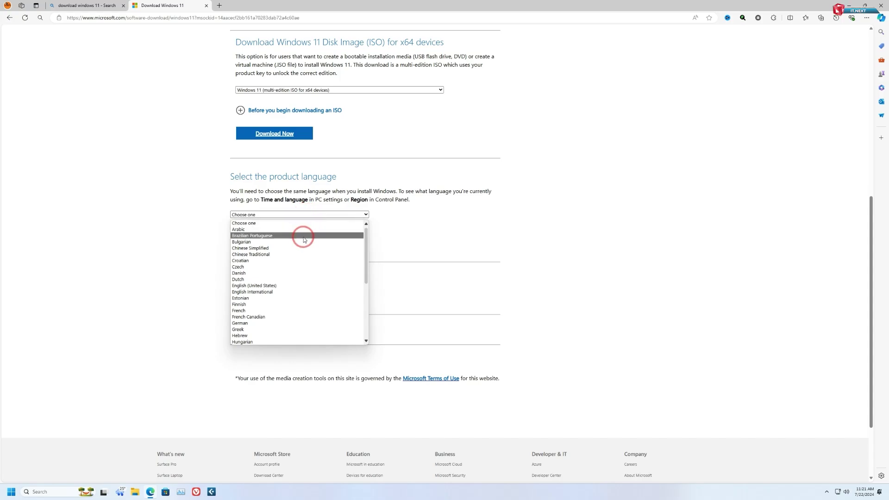
click(295, 286)
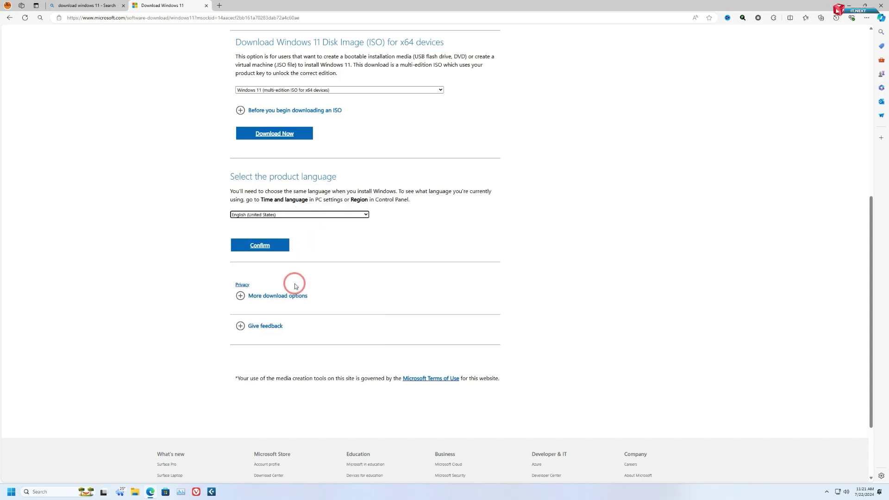
click(263, 245)
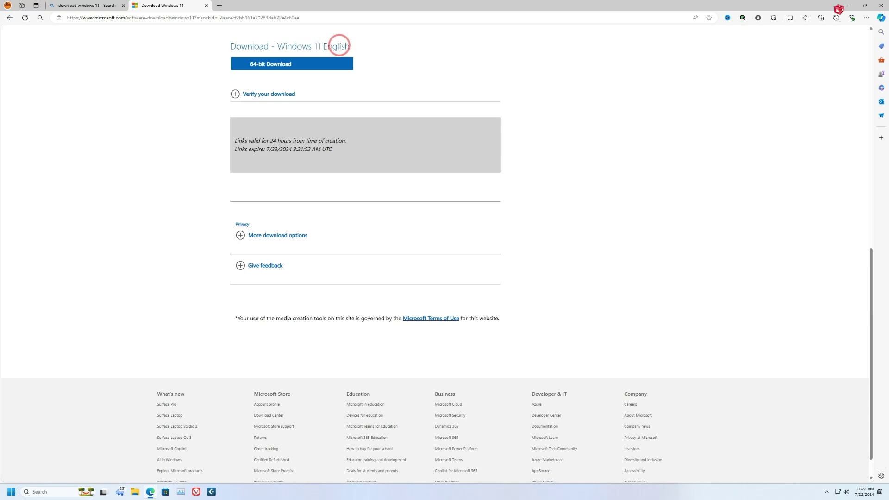
- Start the 64-bit Windows 11 ISO download, cancel it, and check the existing disc image on the desktop
click(273, 68)
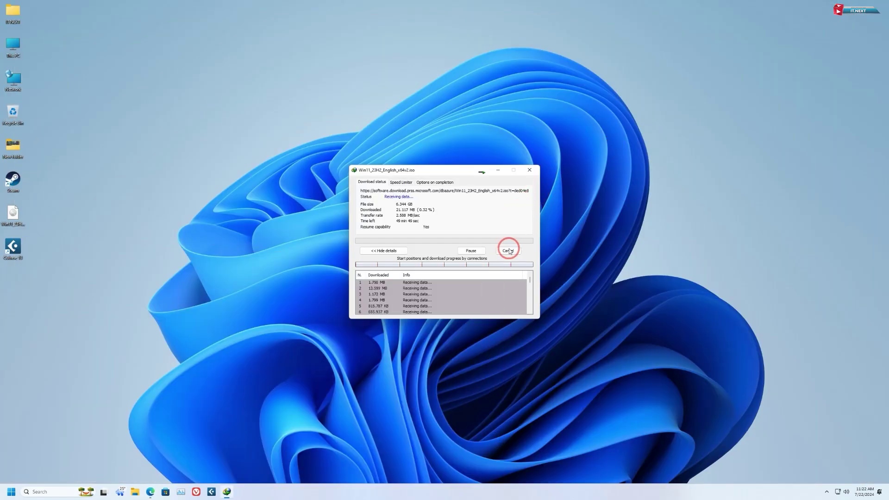
click(508, 250)
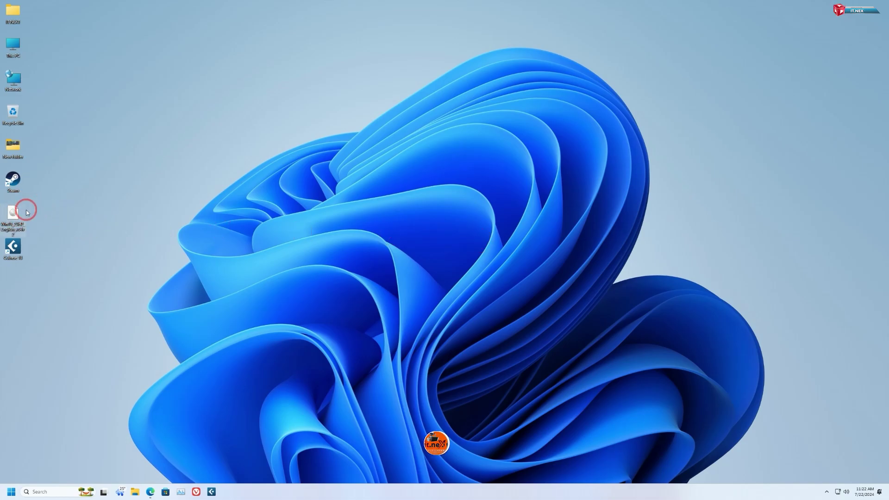
mouse_move(22, 217)
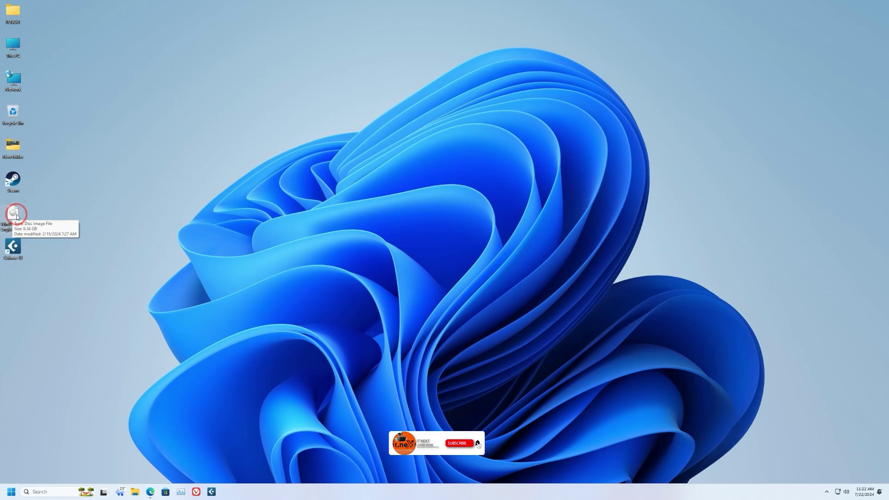
click(17, 216)
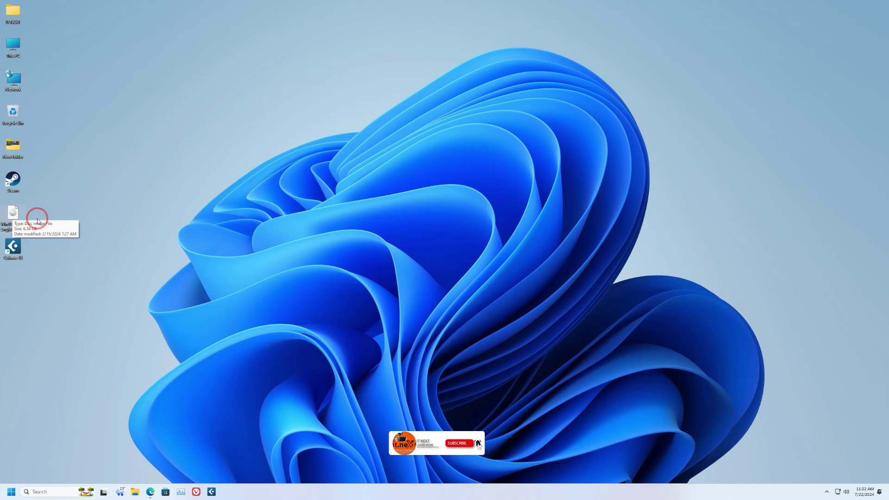
- Switch to Edge and search the web for "download rufus" in a new tab
click(150, 492)
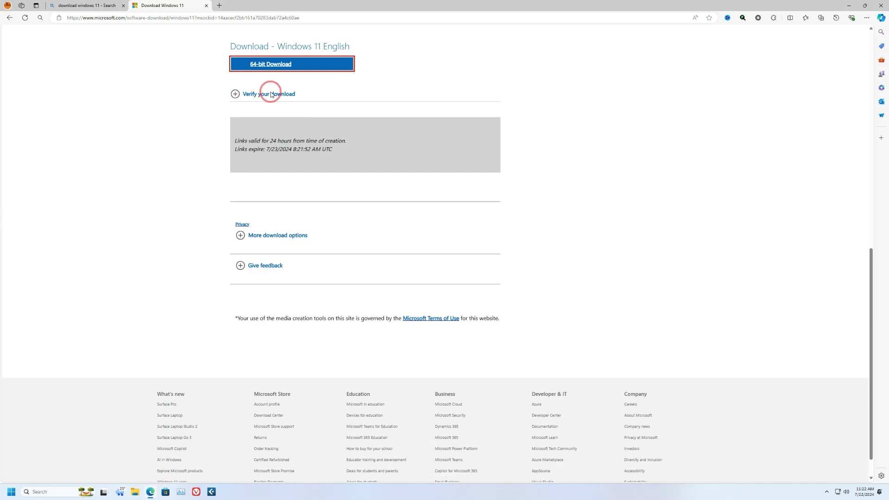
click(219, 5)
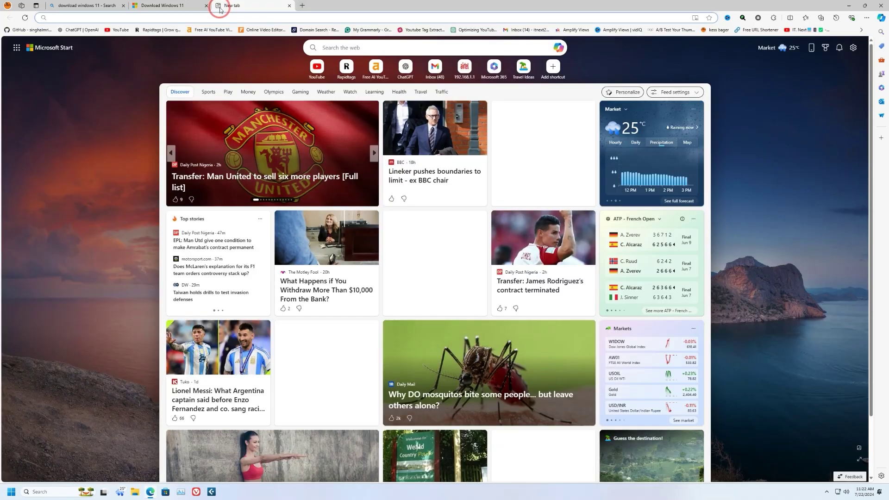
click(222, 18)
text(download)
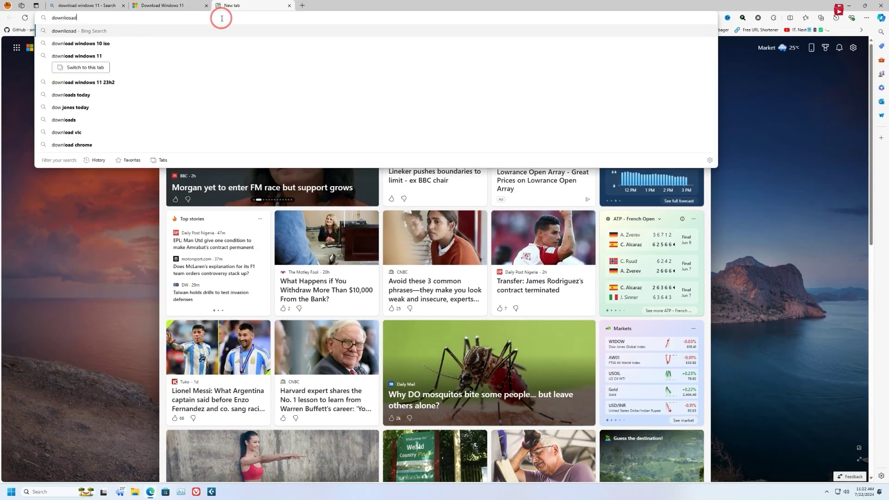
key(BackSpace)
key(BackSpace)
key(BackSpace)
key(BackSpace)
key(BackSpace)
key(BackSpace)
key(BackSpace)
key(BackSpace)
text(download rufus)
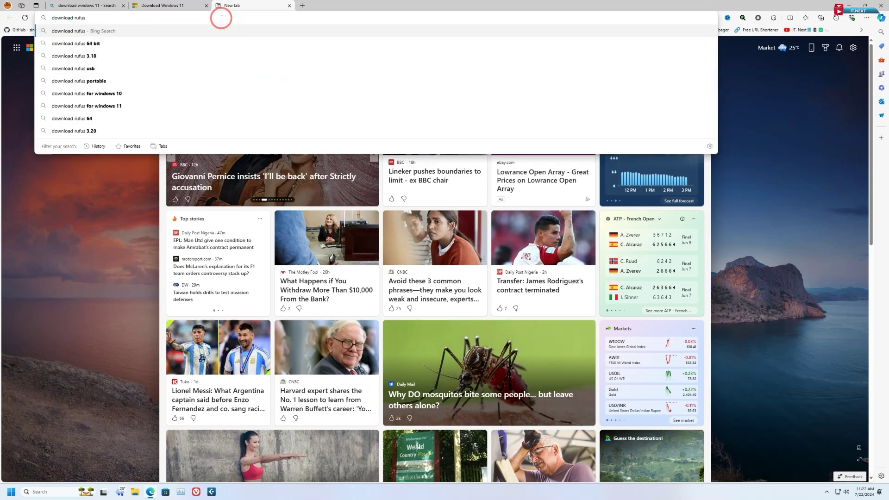
key(Return)
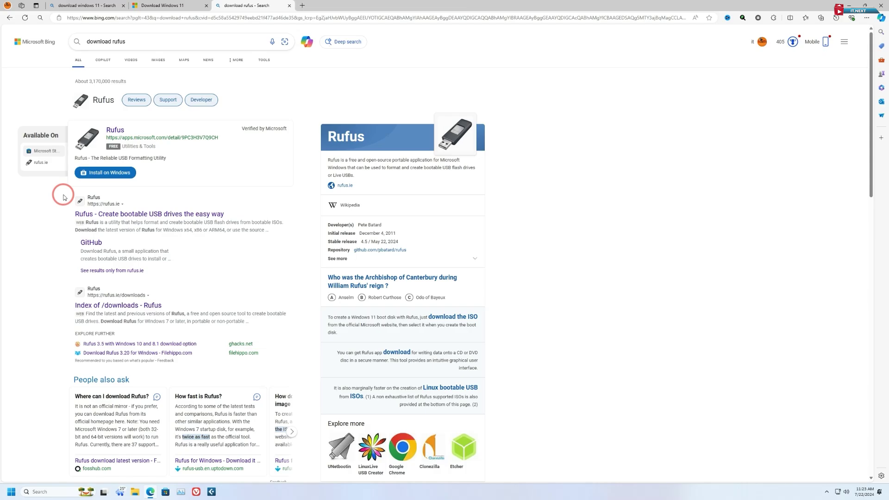
- Open the official rufus.ie site from the results and download the standard x64 release rufus-4.5.exe
click(139, 214)
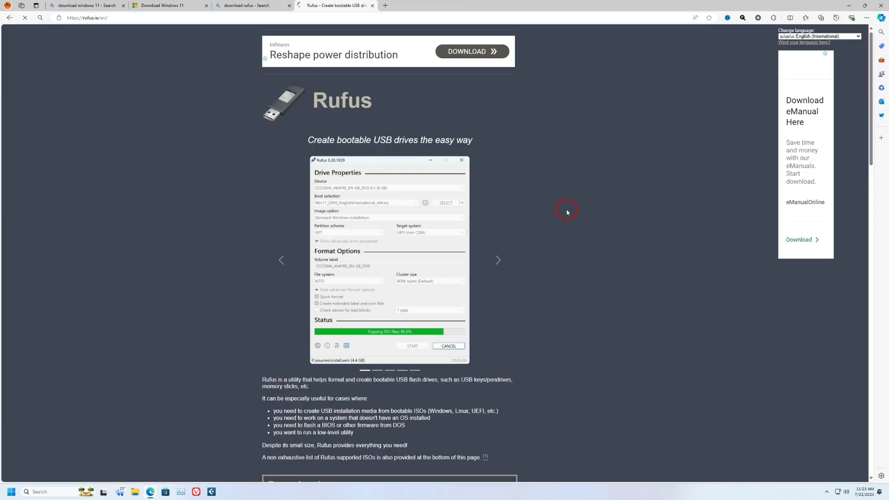
scroll(567, 211, down, 3)
scroll(568, 211, down, 5)
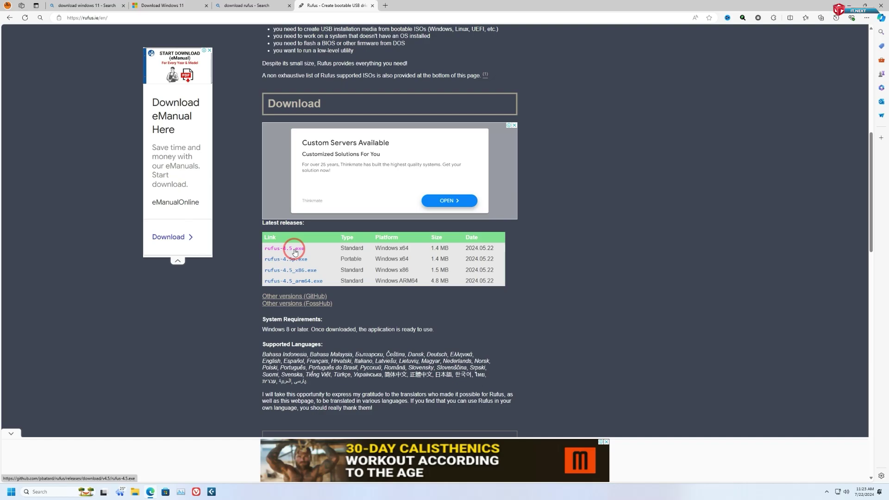
click(295, 251)
click(724, 115)
click(522, 222)
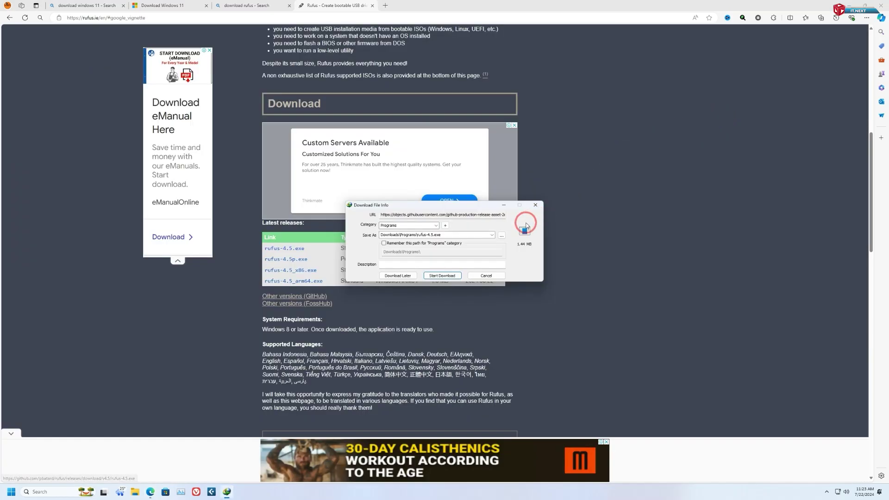
click(443, 278)
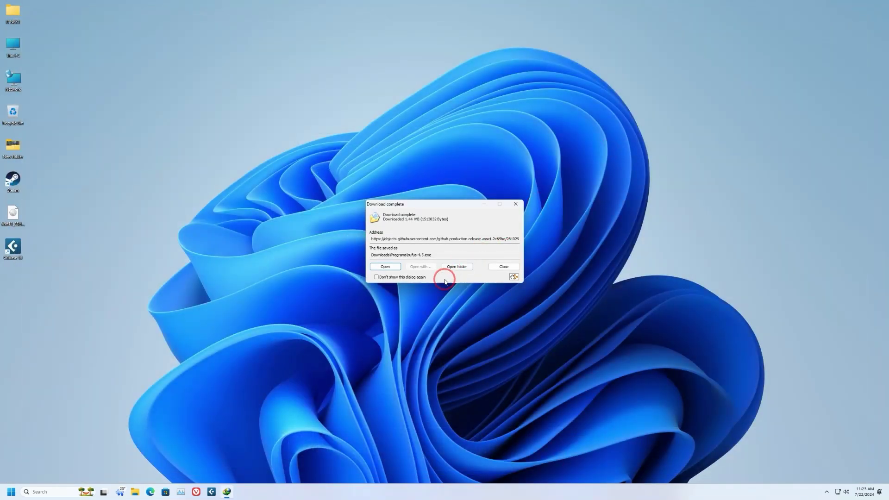
- Move the downloaded rufus-4.5 file from its download folder to the desktop and close the folder
click(462, 266)
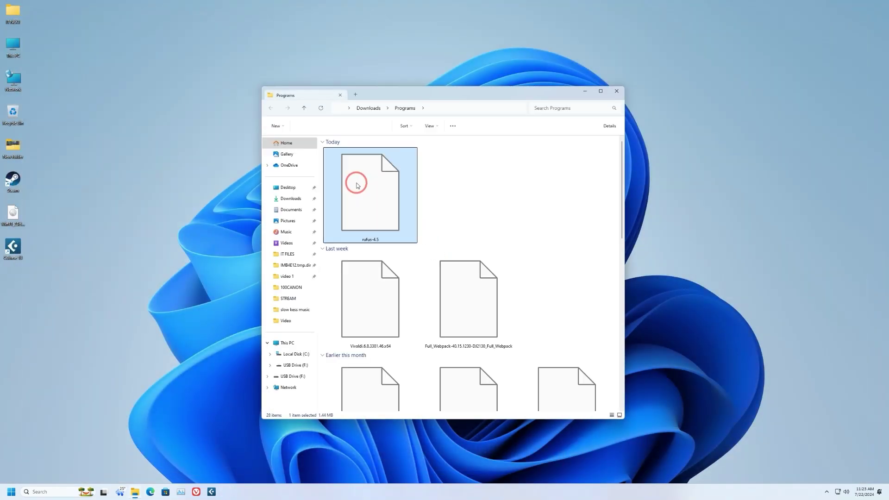
drag(380, 193, 107, 309)
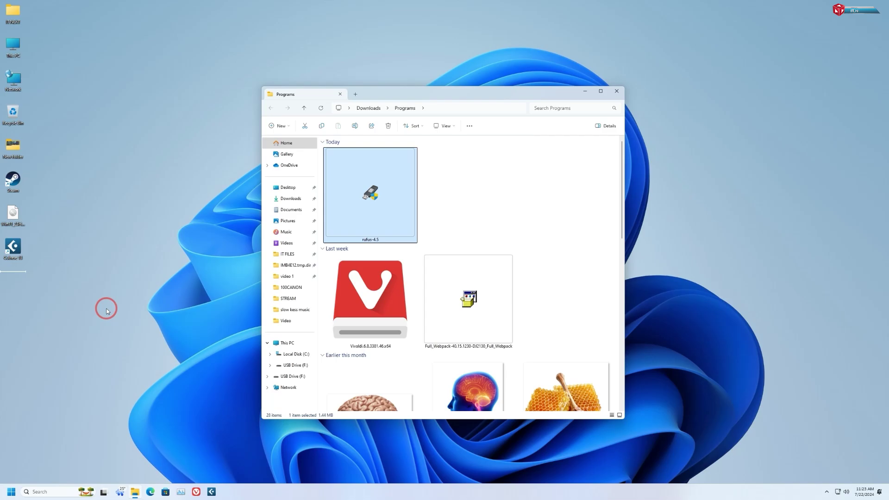
click(180, 350)
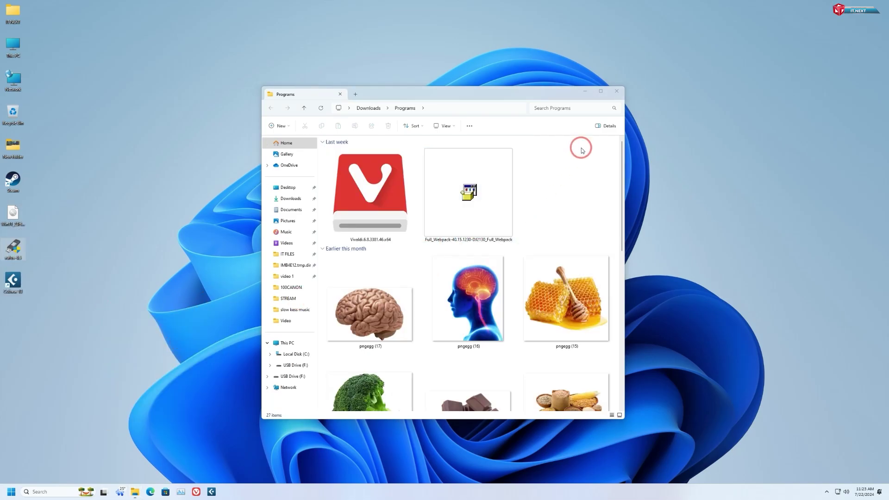
click(615, 95)
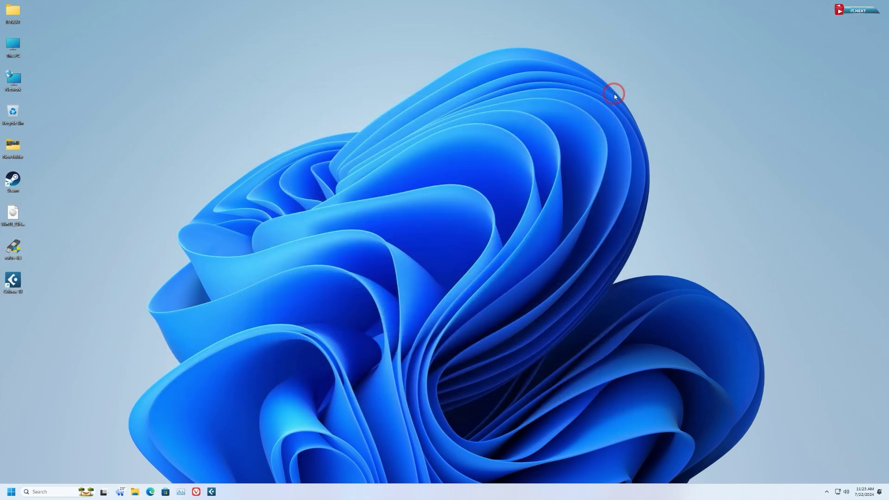
- Launch Rufus 4.5 from the desktop
right_click(380, 64)
click(395, 92)
drag(48, 200, 9, 259)
click(162, 244)
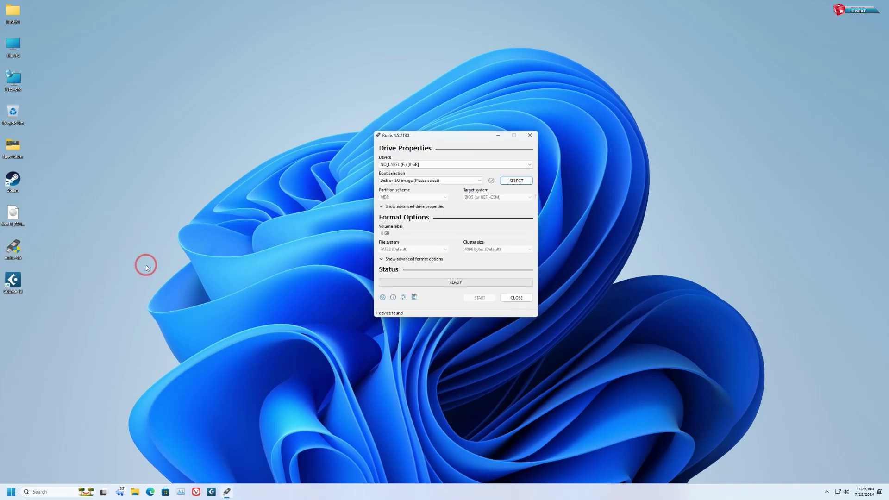
- Check the connected USB drive in This PC and compare it with the device chosen in Rufus
double_click(21, 49)
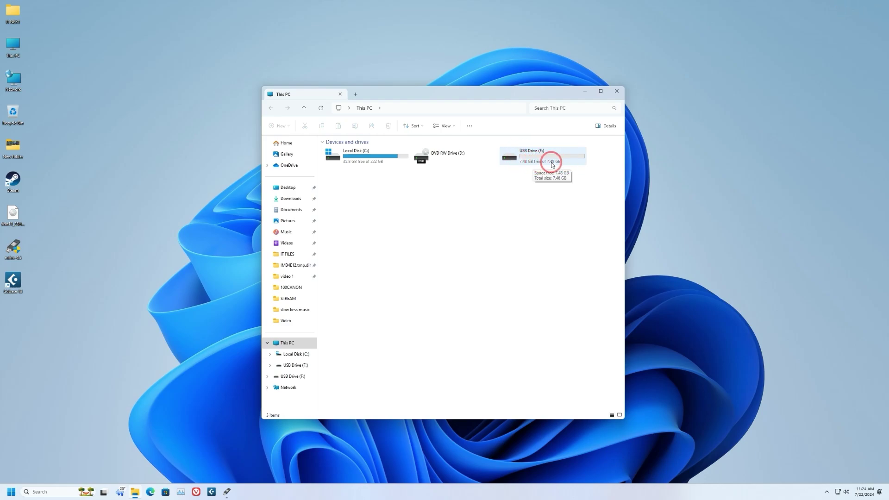
click(616, 91)
click(407, 165)
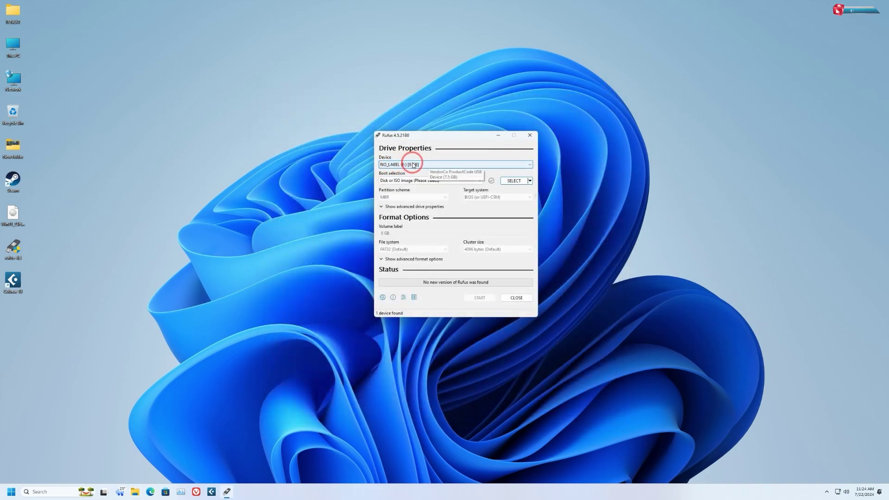
- Load Win11_23H2_English_x64v2.iso from the desktop as the boot selection in Rufus
click(513, 181)
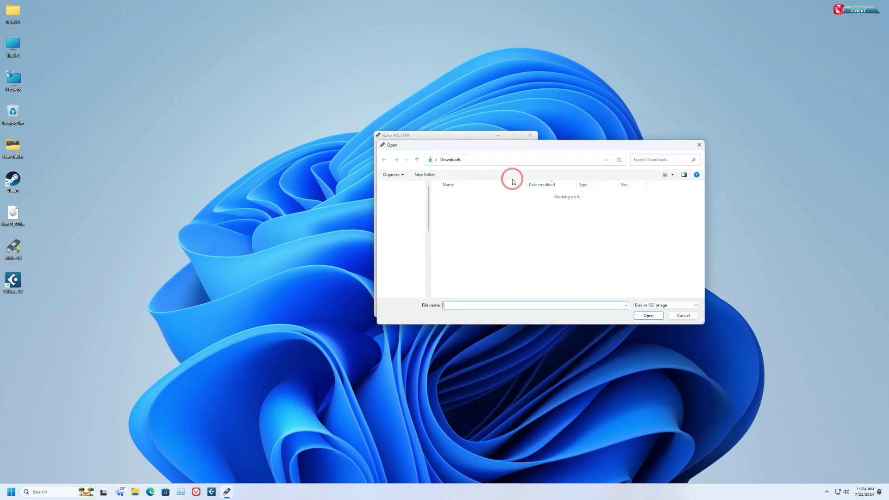
click(401, 209)
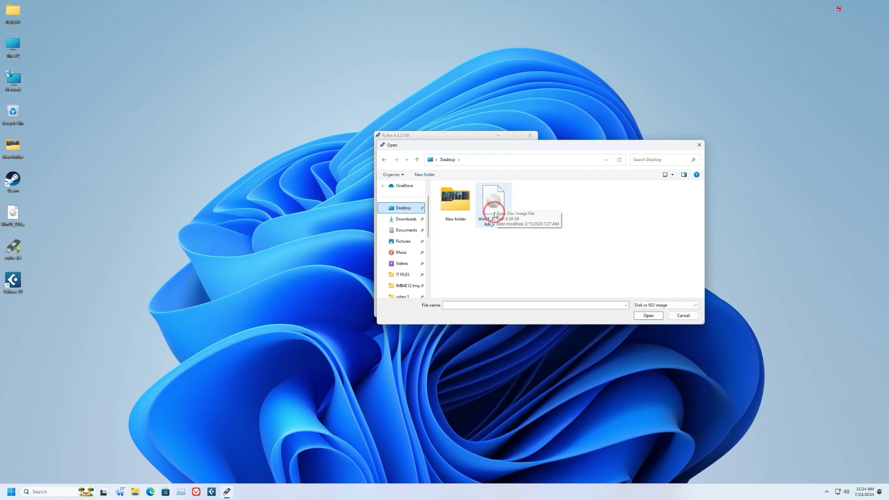
double_click(495, 215)
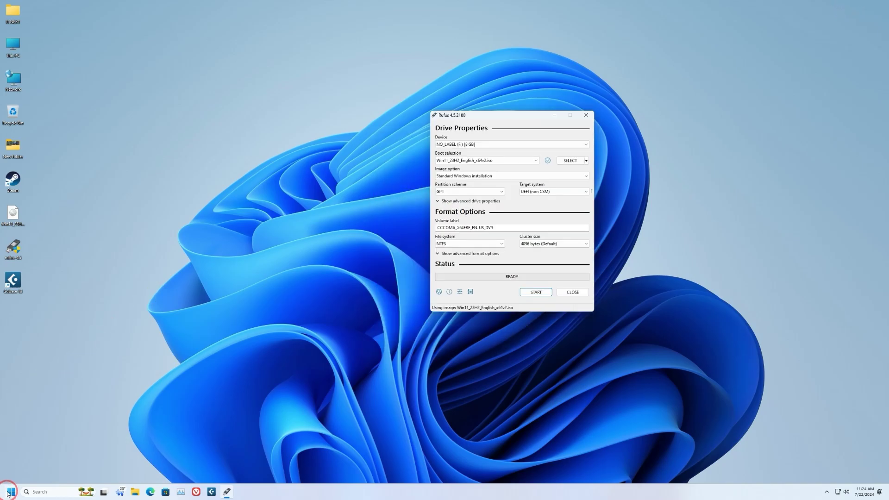
- Open System Information, check the computer's BIOS mode for the partition scheme, and close it
click(8, 494)
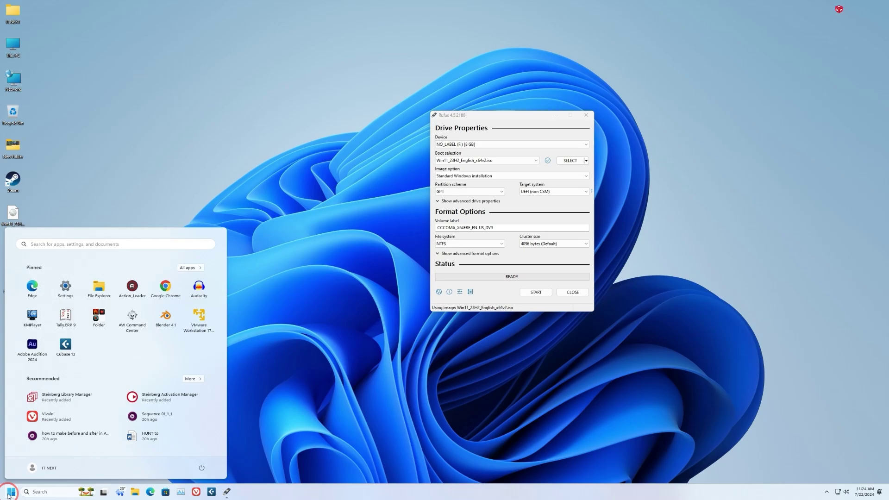
text(syste)
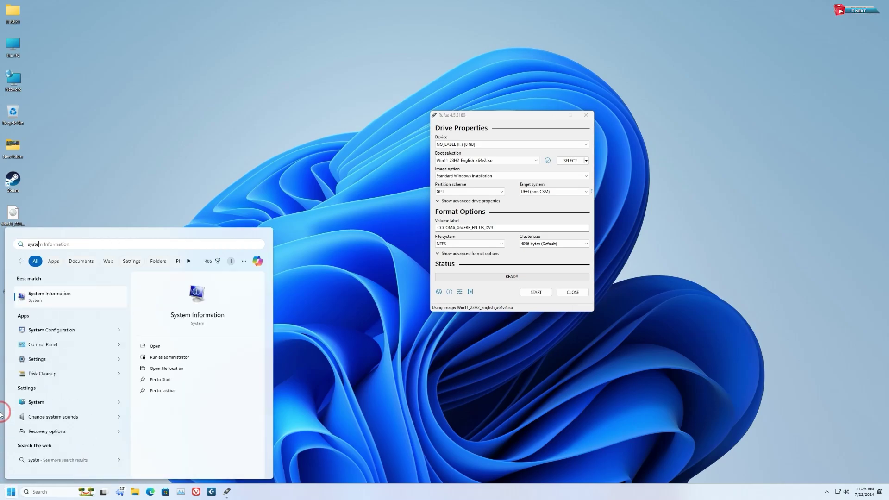
click(53, 294)
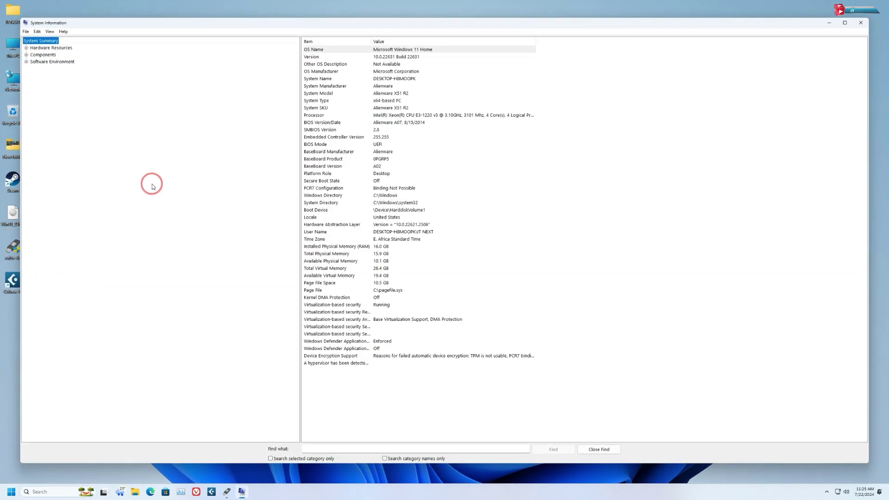
click(313, 145)
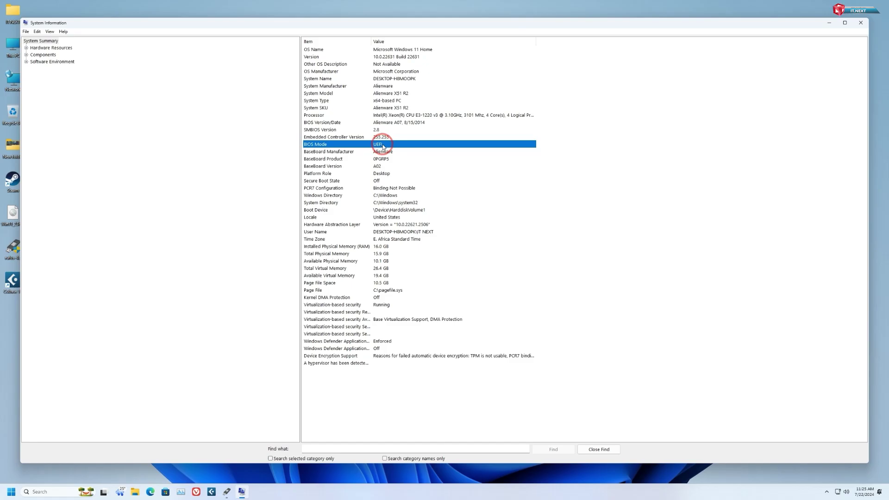
click(860, 24)
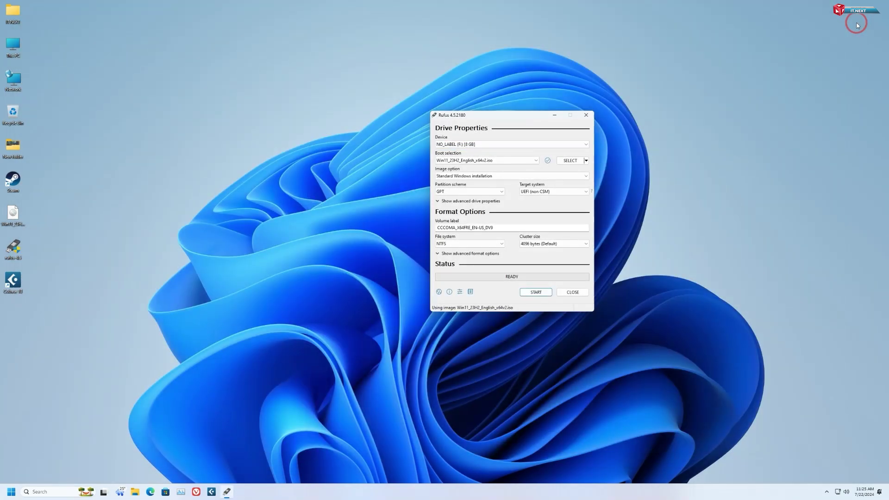
- Set the volume label to "windows 11" and start creating the bootable USB drive
double_click(504, 227)
text(w)
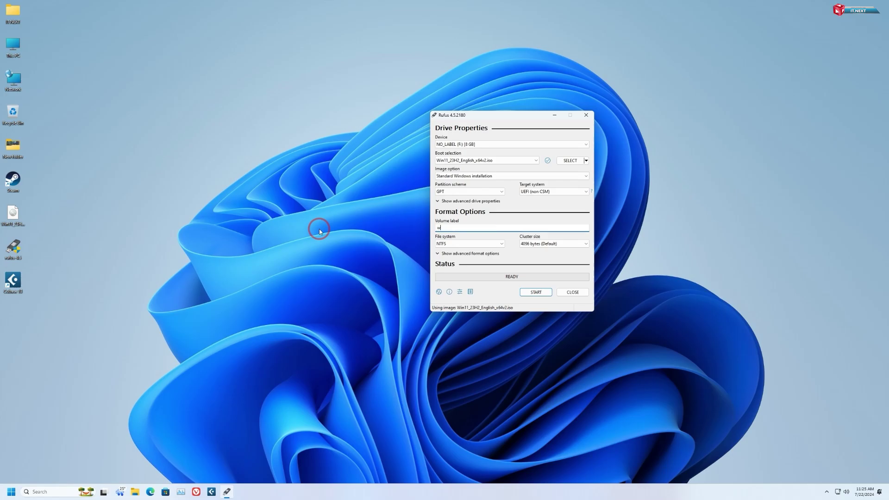
text(indows 11)
drag(470, 227, 438, 228)
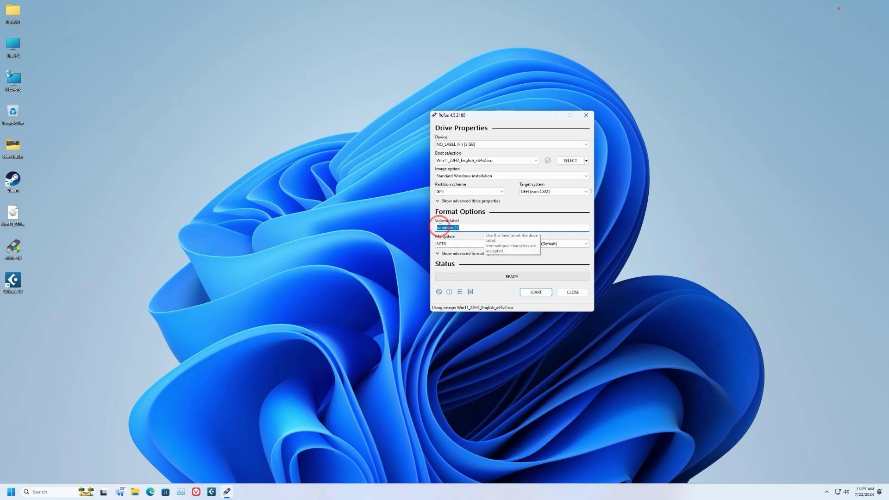
click(535, 292)
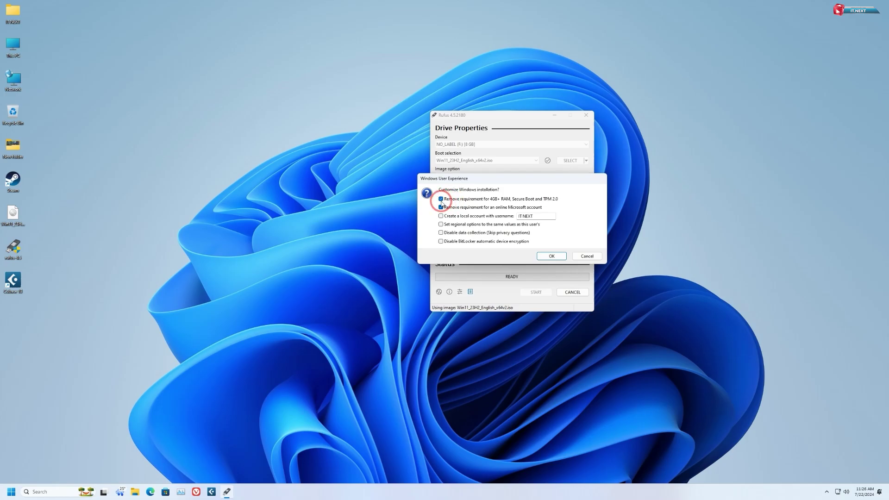
- Disable BitLocker automatic device encryption for the installation, confirm erasing the USB drive, and close Rufus once writing has finished
click(512, 242)
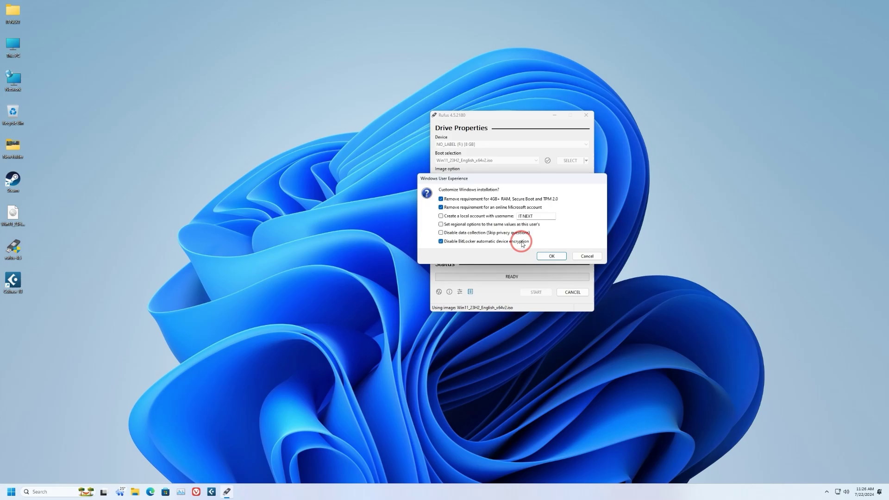
key(Return)
drag(460, 226, 443, 215)
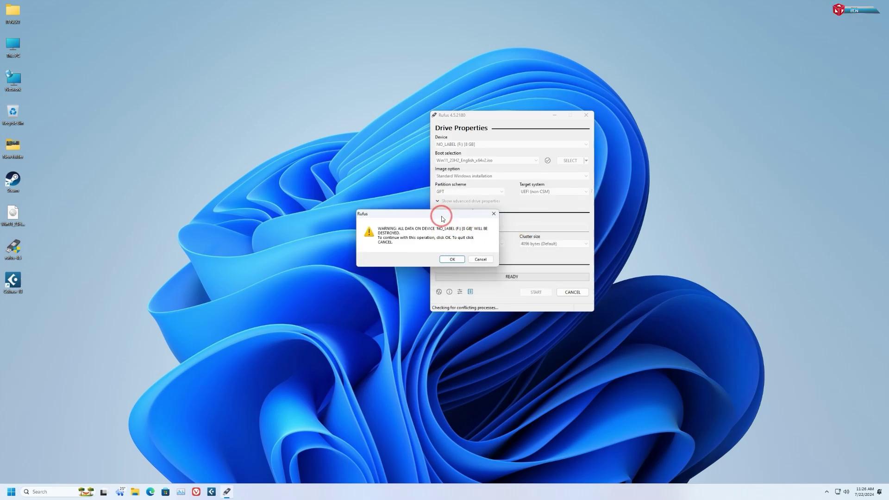
click(453, 260)
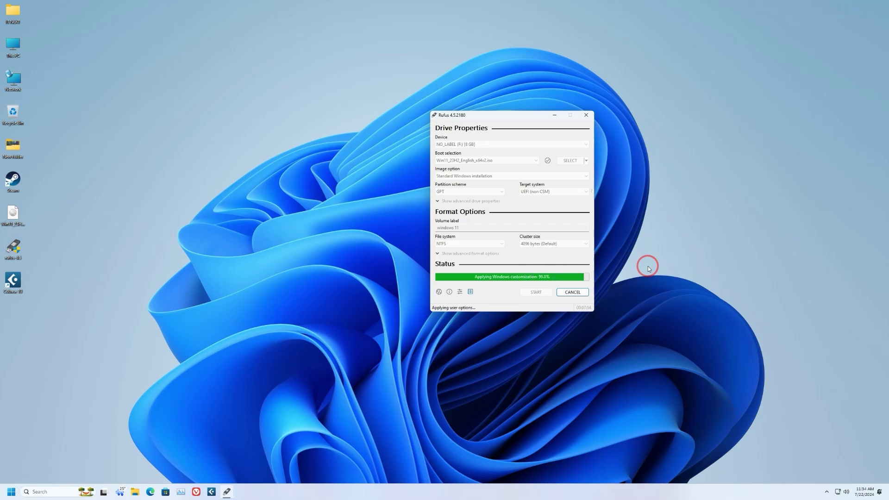
click(579, 294)
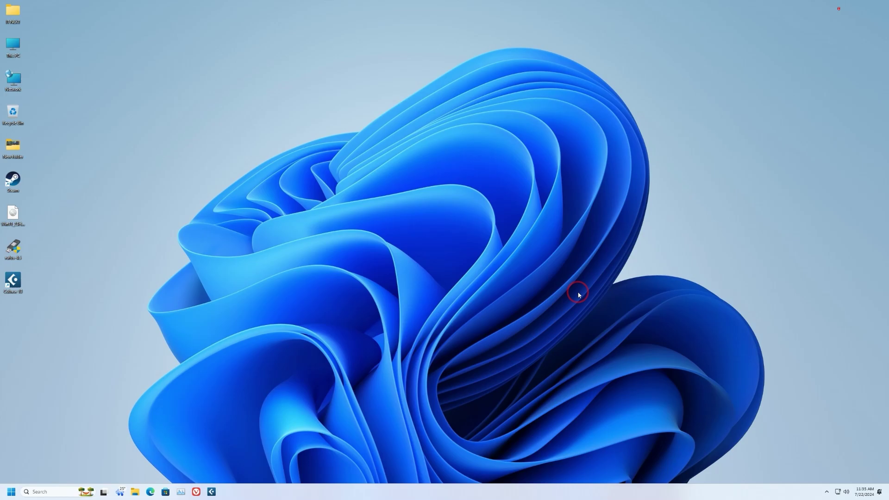
- Open the windows 11 (F:) drive from This PC, examine the installation files on it, and return to This PC
right_click(595, 211)
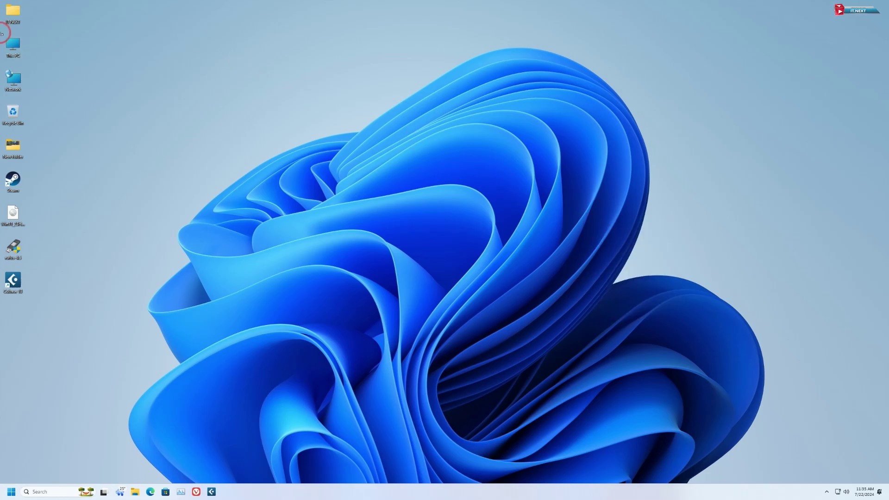
key(super+e)
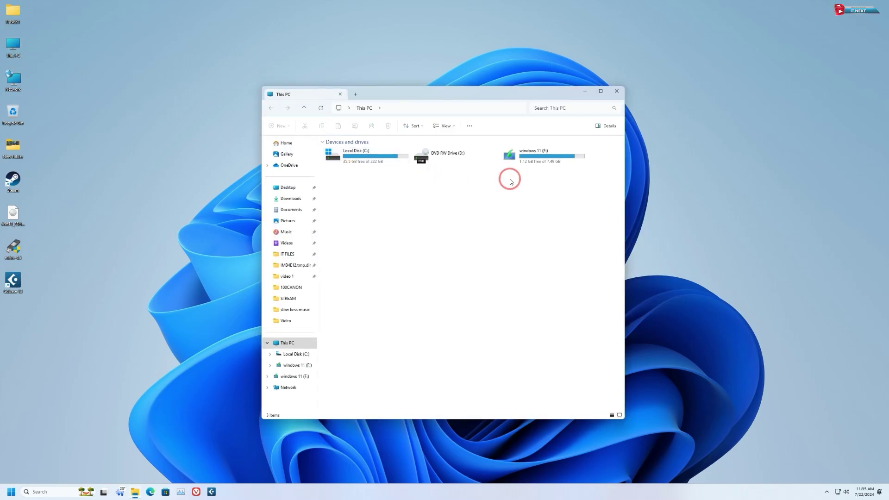
double_click(540, 160)
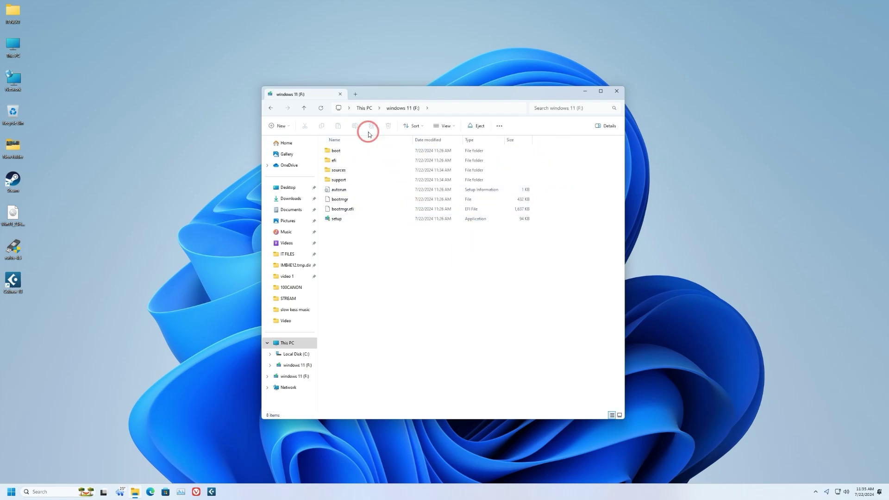
key(ctrl+a)
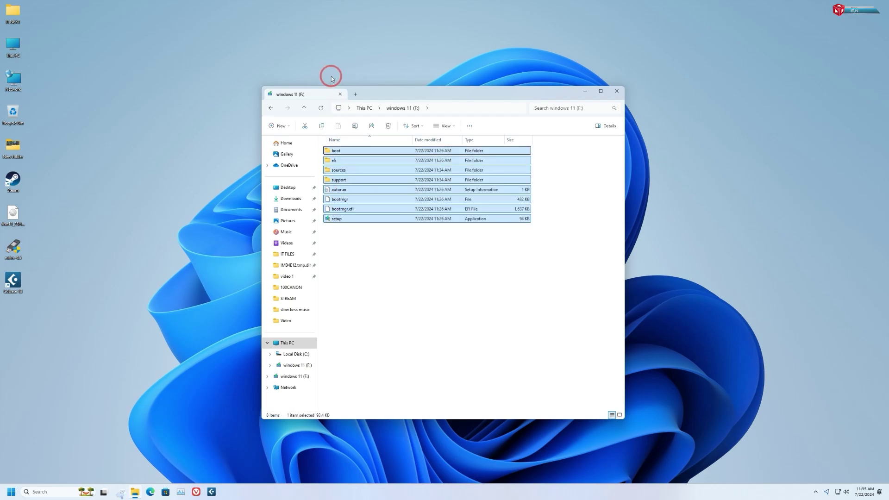
click(305, 108)
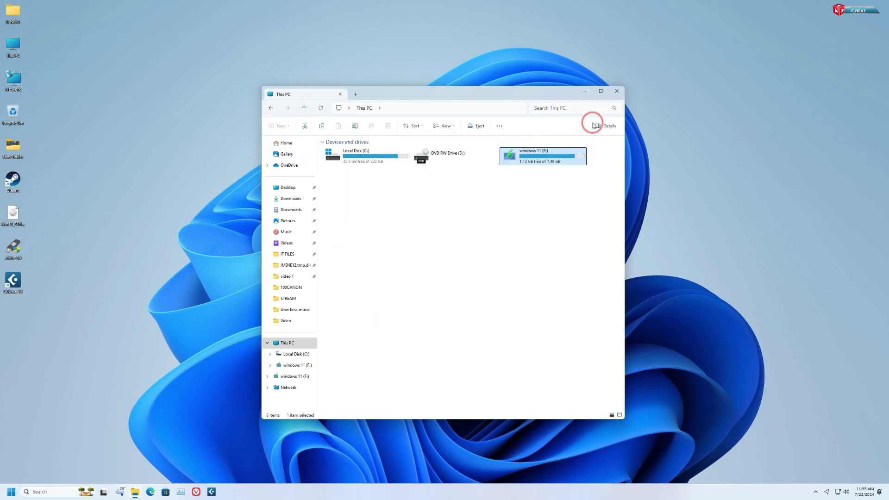
mouse_move(608, 97)
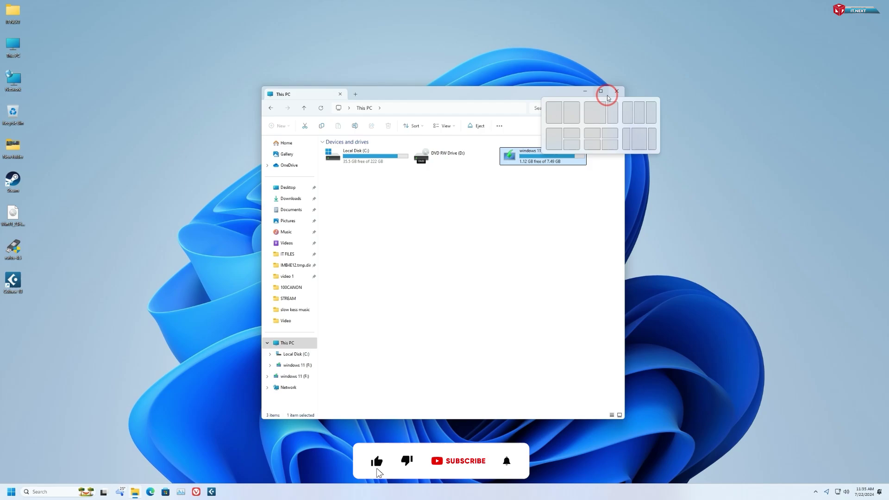